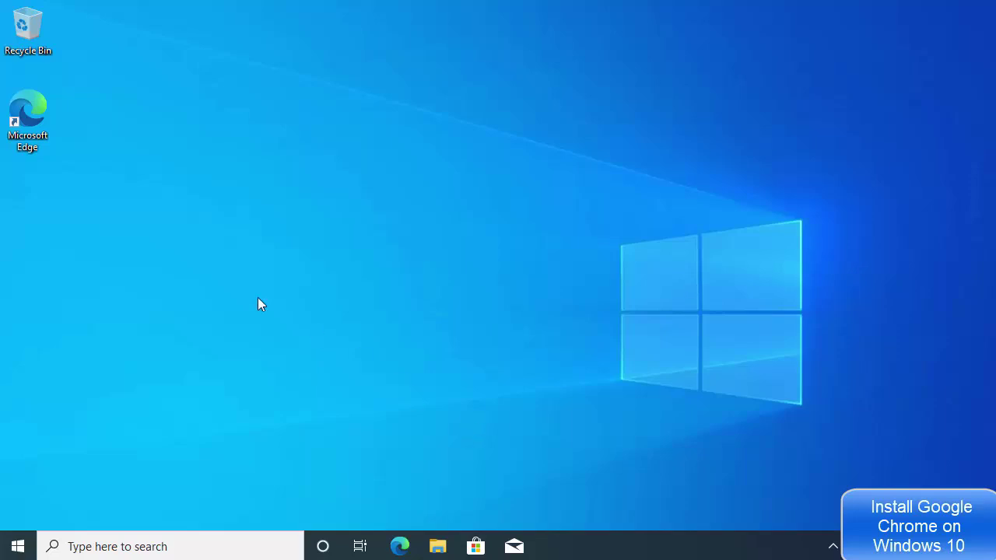
- Launch Edge and run a Bing search for 'google chrome english download'
{"action": "left_click", "coordinate": [399, 546]}
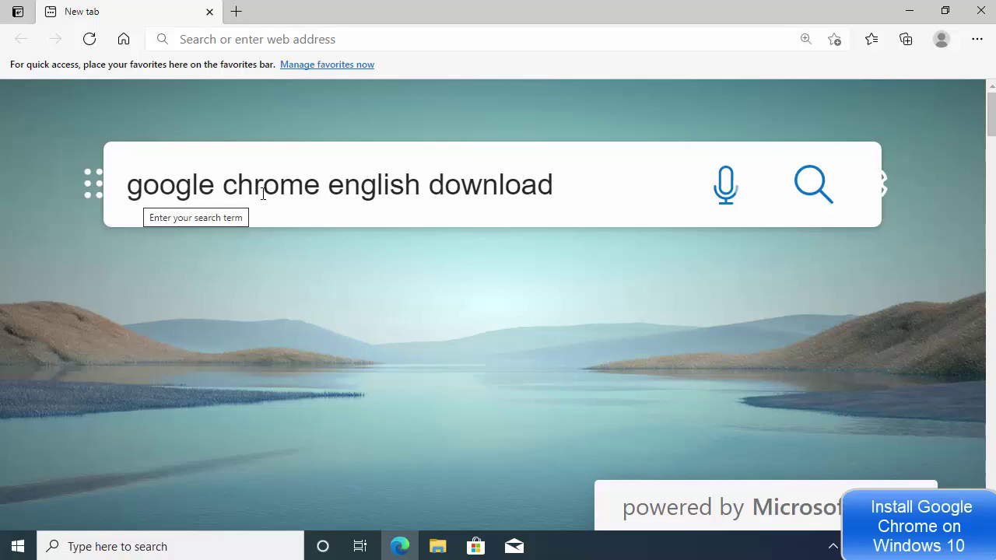
{"action": "double_click", "coordinate": [394, 188]}
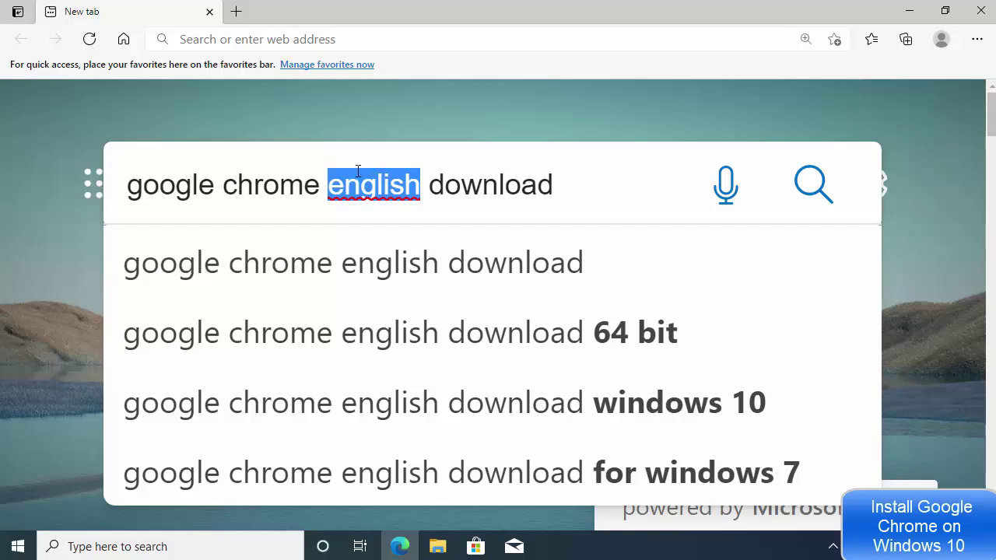
{"action": "left_click", "coordinate": [371, 121]}
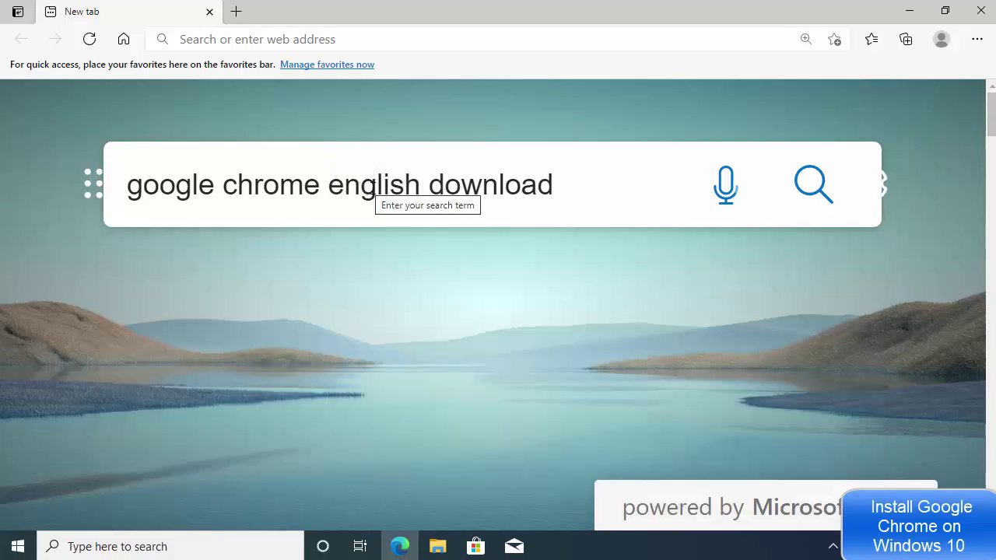
{"action": "left_click", "coordinate": [821, 193]}
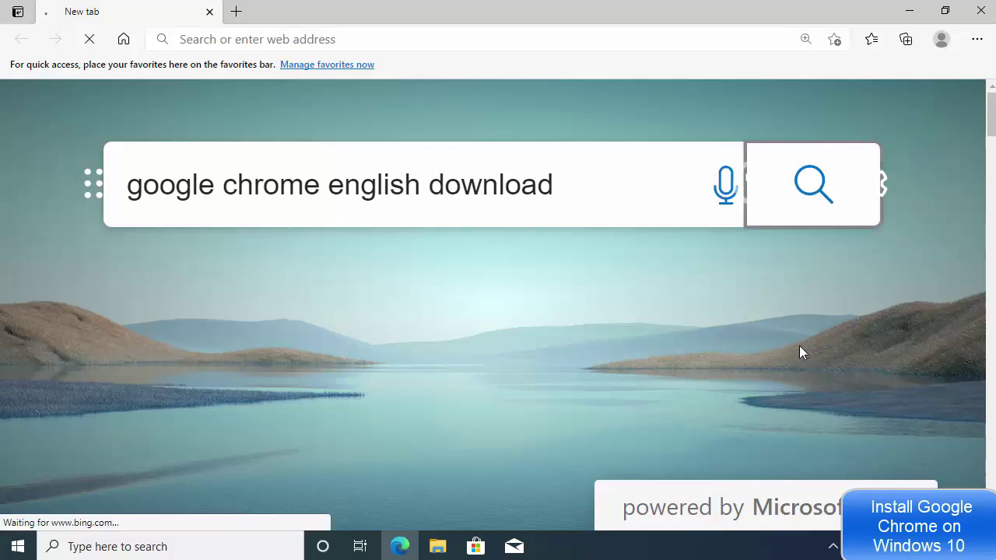
- Open the 'Google Chrome - Download the Fast, Secure Browser from Google' result in a new tab
{"action": "scroll", "coordinate": [723, 334], "scroll_direction": "down", "scroll_amount": 5}
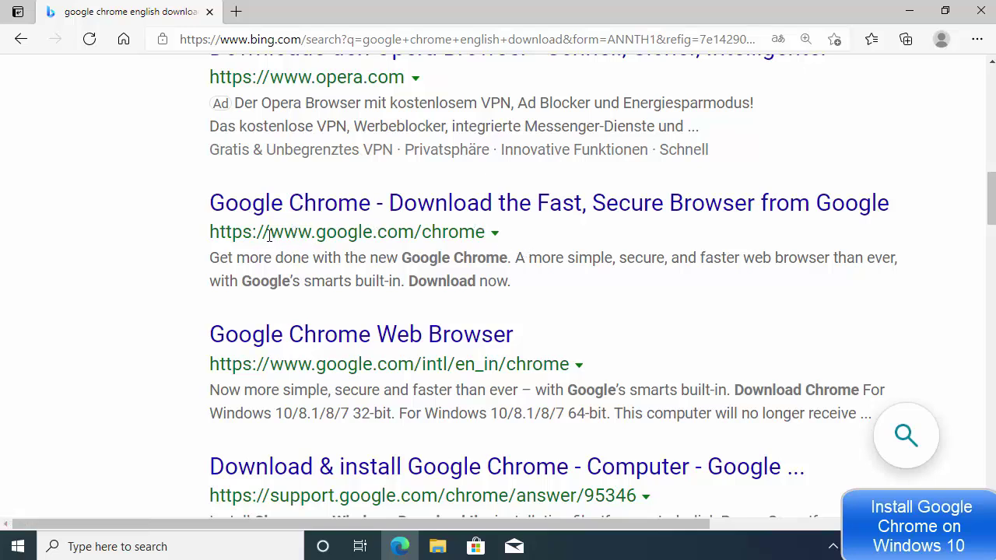
{"action": "left_click", "coordinate": [420, 208]}
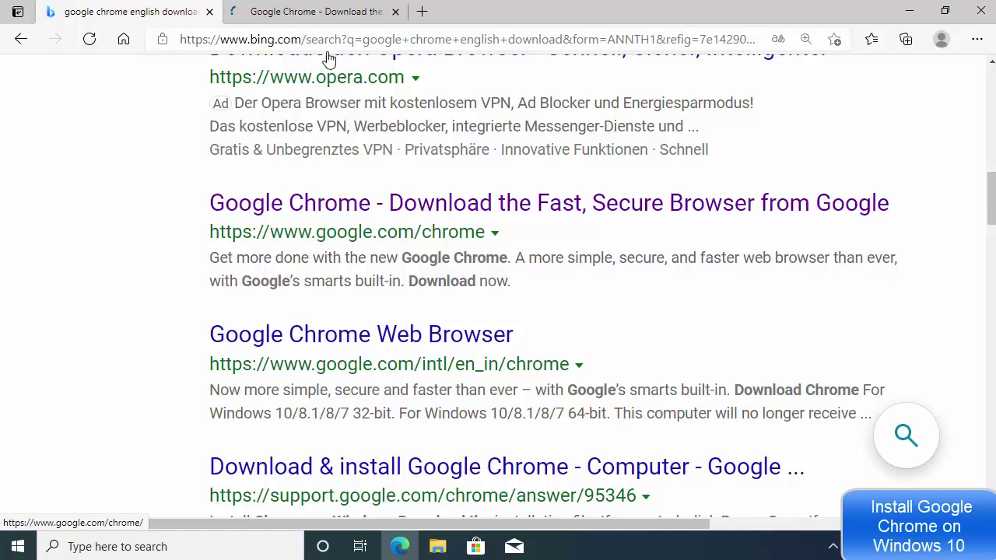
- Switch to the Google Chrome tab and scroll google.com/chrome down to the footer and back up
{"action": "left_click", "coordinate": [315, 14]}
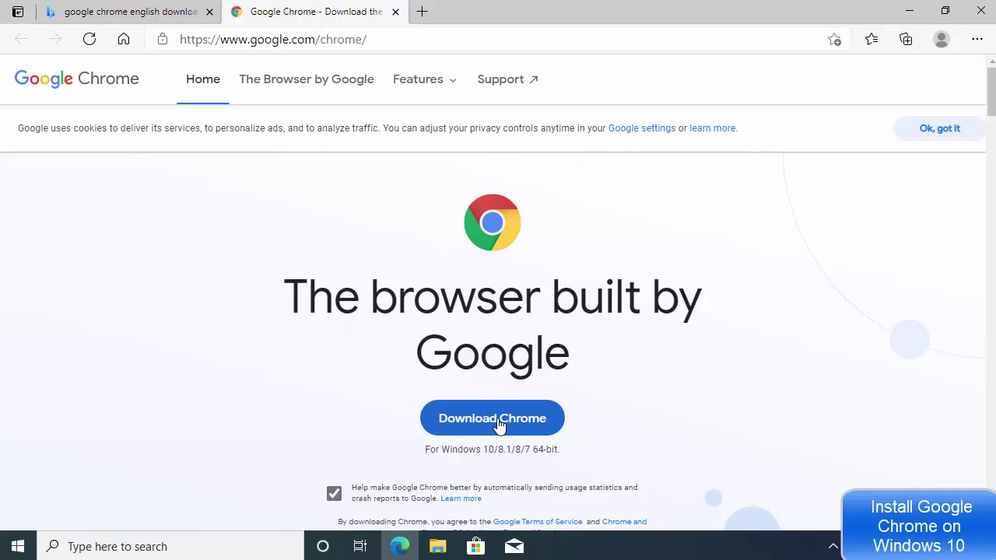
{"action": "scroll", "coordinate": [534, 355], "scroll_direction": "down", "scroll_amount": 1}
{"action": "scroll", "coordinate": [534, 355], "scroll_direction": "down", "scroll_amount": 1}
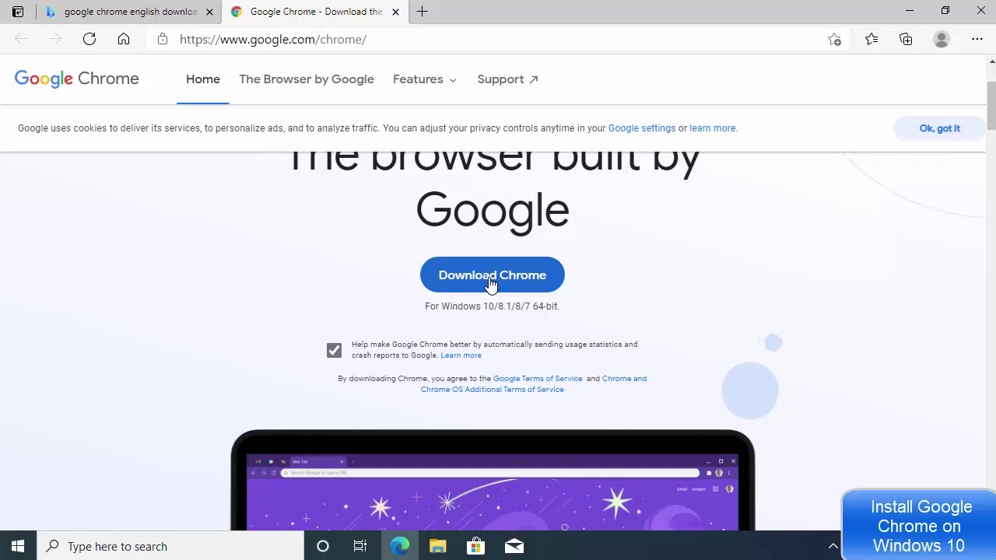
{"action": "scroll", "coordinate": [562, 358], "scroll_direction": "down", "scroll_amount": 15}
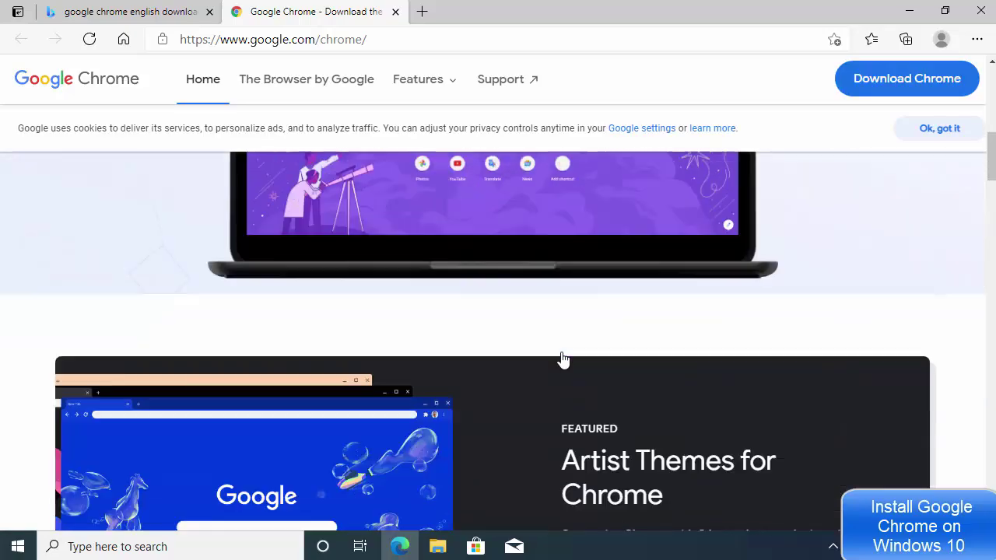
{"action": "scroll", "coordinate": [562, 359], "scroll_direction": "down", "scroll_amount": 20}
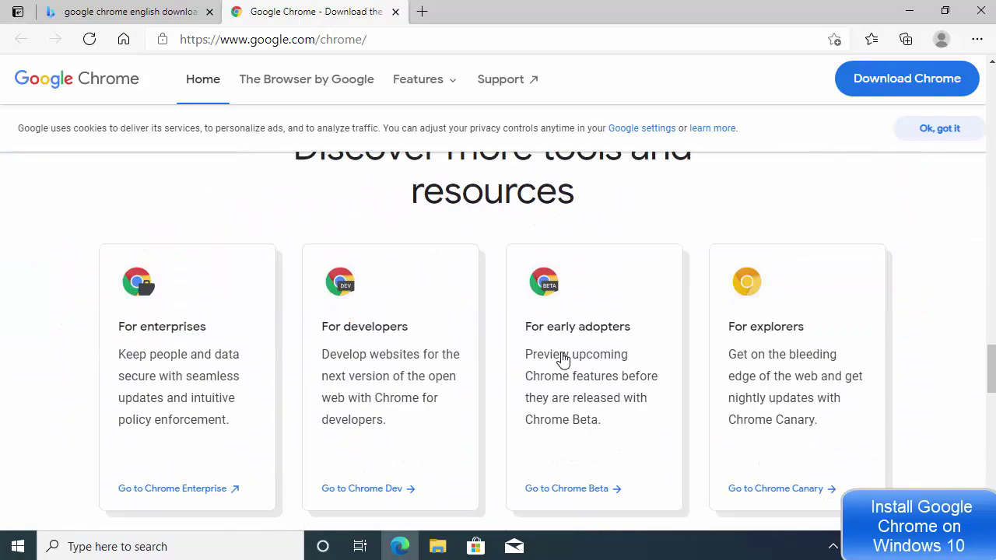
{"action": "scroll", "coordinate": [563, 359], "scroll_direction": "down", "scroll_amount": 4}
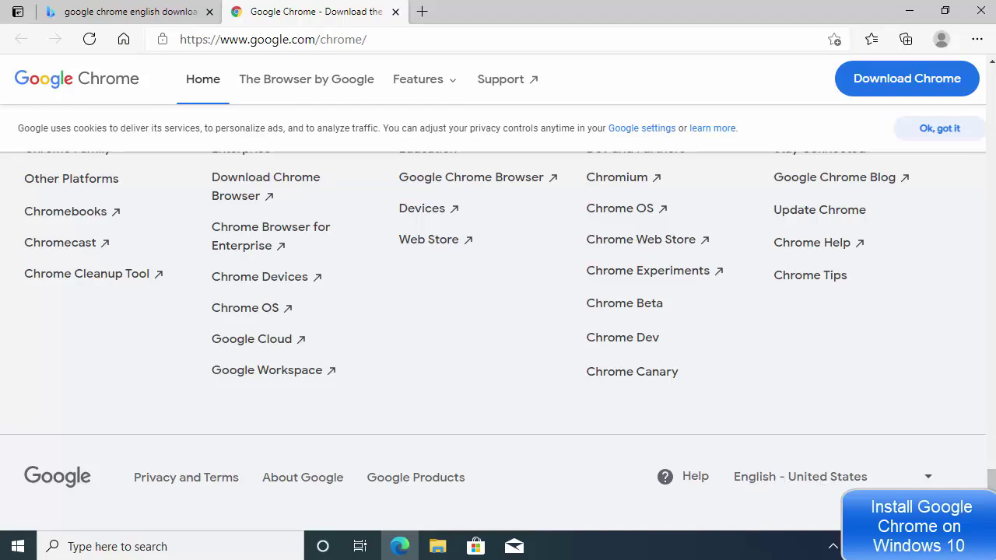
{"action": "left_click_drag", "start_coordinate": [991, 479], "coordinate": [989, 100]}
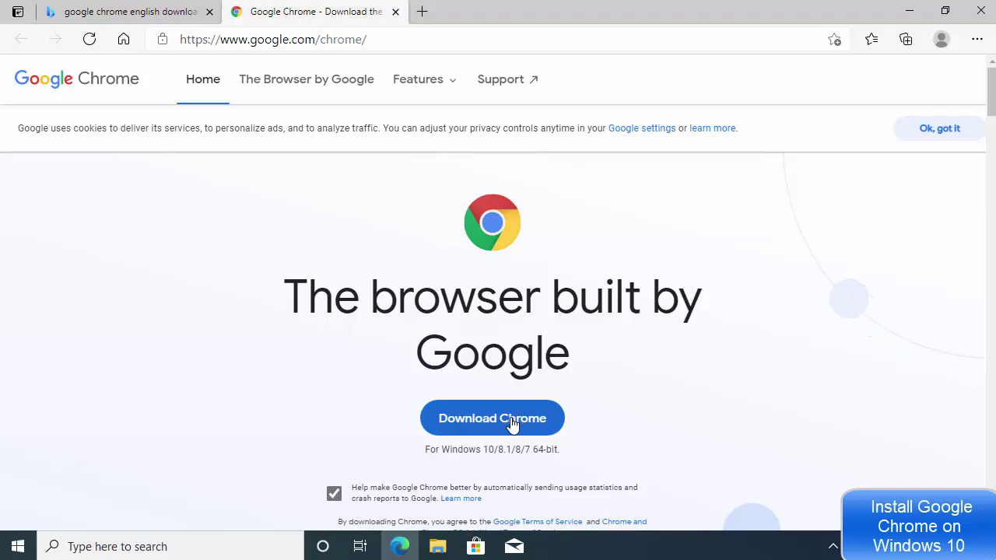
{"action": "left_click_drag", "start_coordinate": [992, 95], "coordinate": [992, 137]}
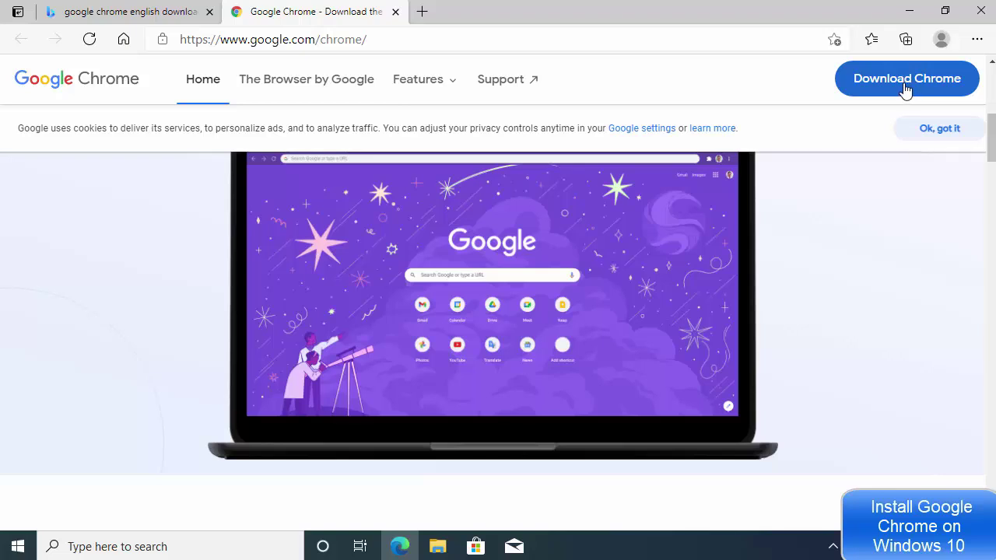
- Download ChromeSetup.exe, accepting the terms in the Get Chrome for Windows dialog
{"action": "left_click", "coordinate": [905, 89]}
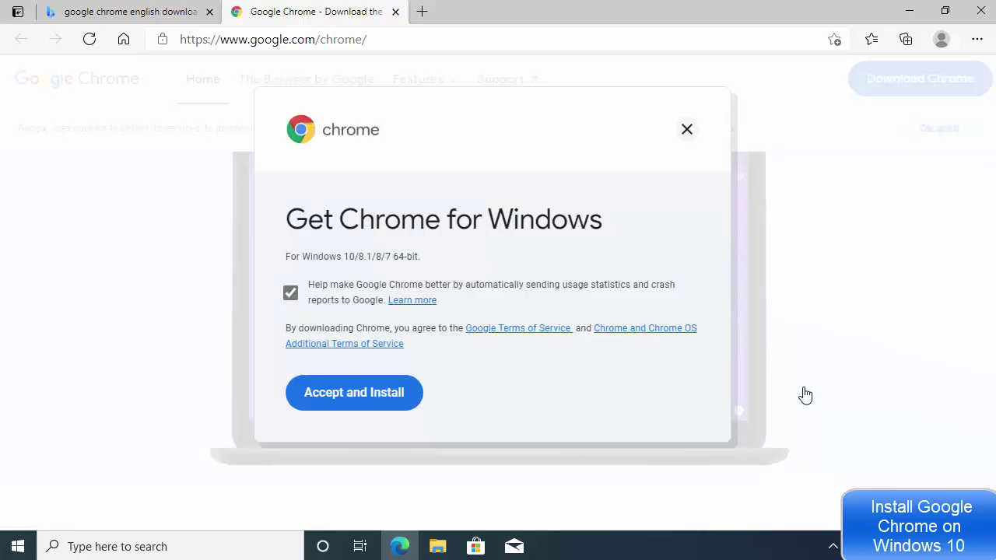
{"action": "left_click", "coordinate": [369, 400]}
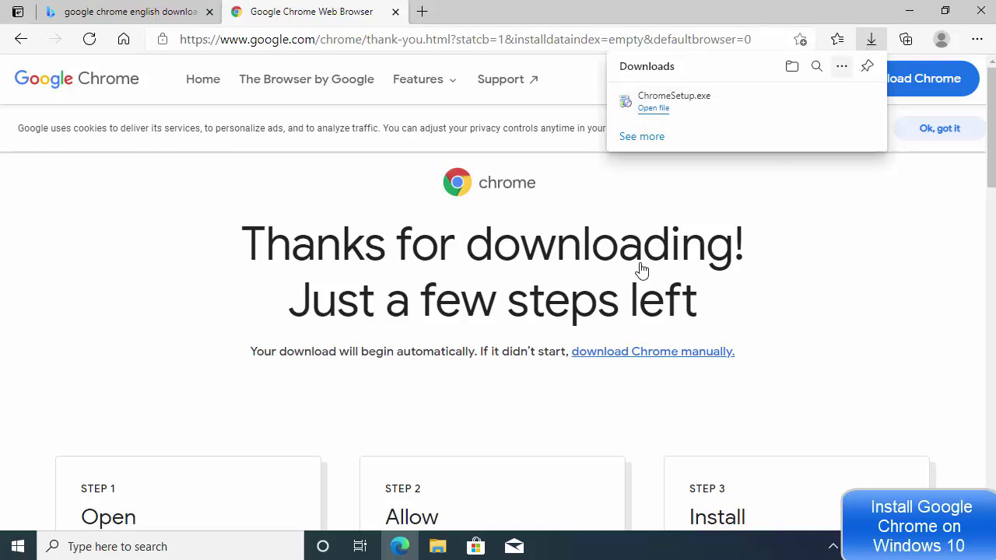
- Run ChromeSetup from File Explorer's Downloads folder, then minimize Explorer
{"action": "left_click", "coordinate": [438, 547]}
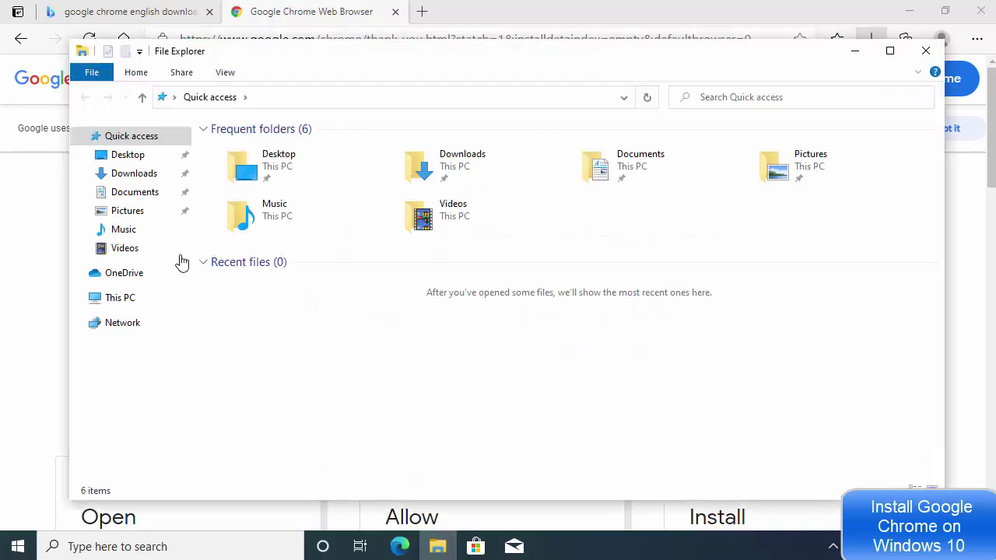
{"action": "left_click", "coordinate": [138, 176]}
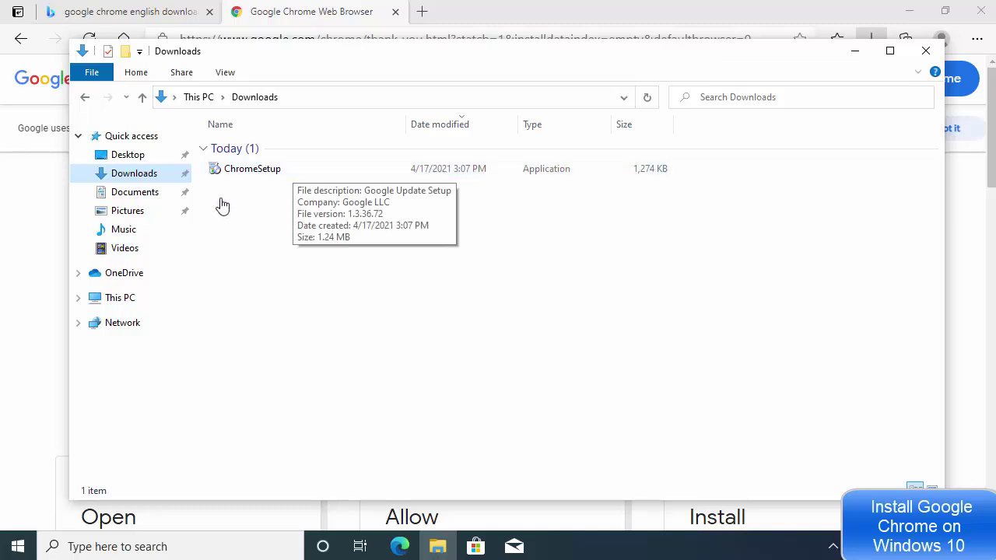
{"action": "left_click", "coordinate": [257, 180]}
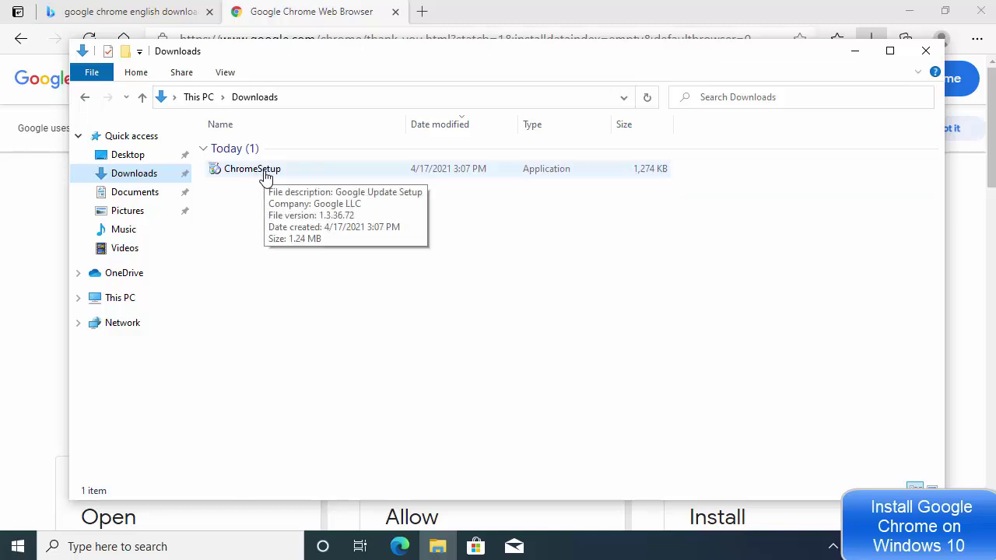
{"action": "left_click", "coordinate": [266, 178]}
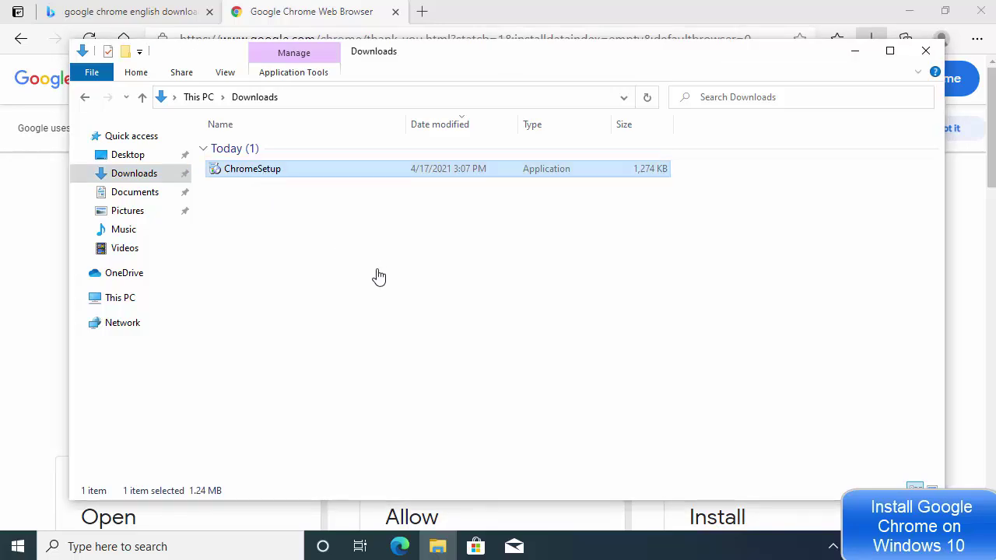
{"action": "left_click", "coordinate": [852, 54]}
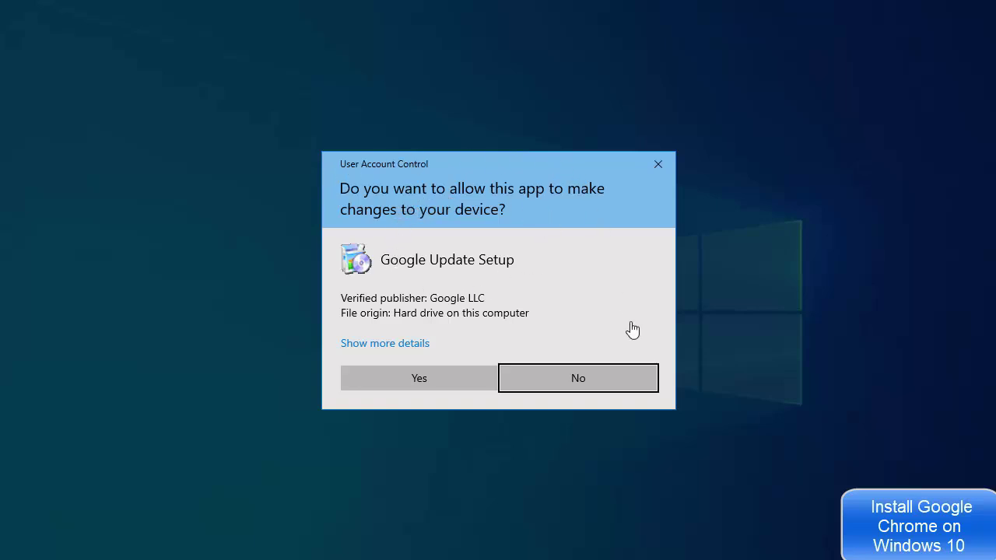
- Allow Google Update Setup in User Account Control so Chrome installs
{"action": "left_click", "coordinate": [424, 386]}
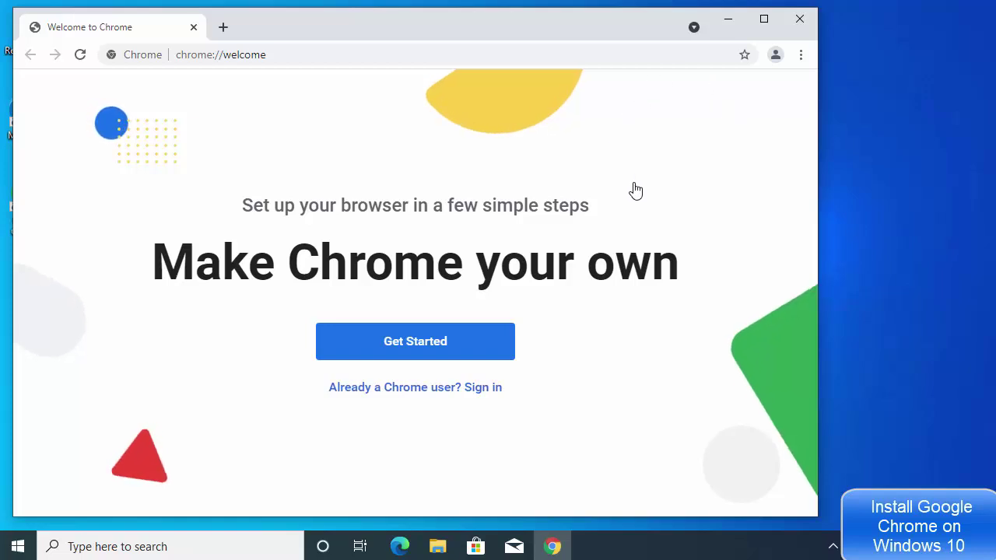
- Maximize and minimize Chrome, reopen it from the desktop shortcut, and close the Welcome window
{"action": "left_click", "coordinate": [763, 21]}
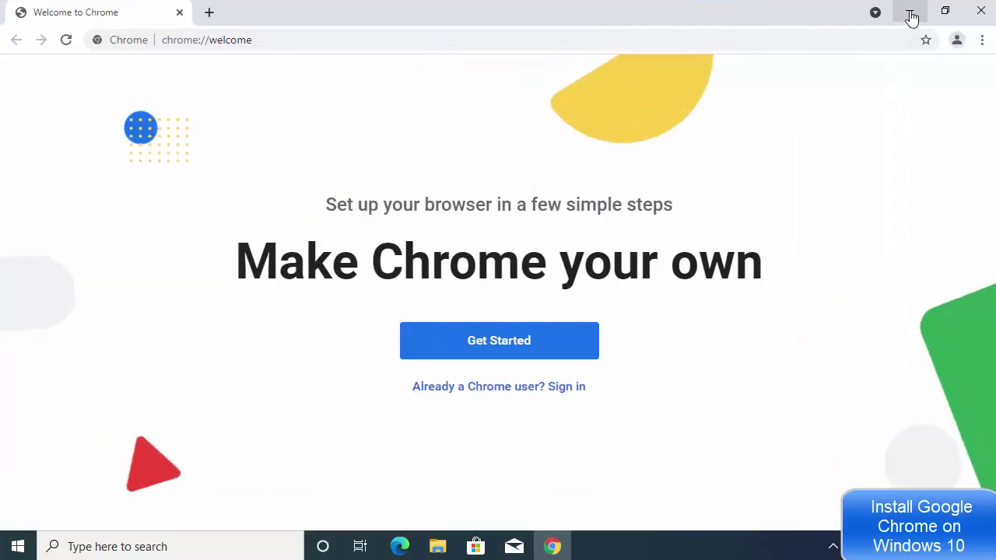
{"action": "left_click", "coordinate": [909, 15]}
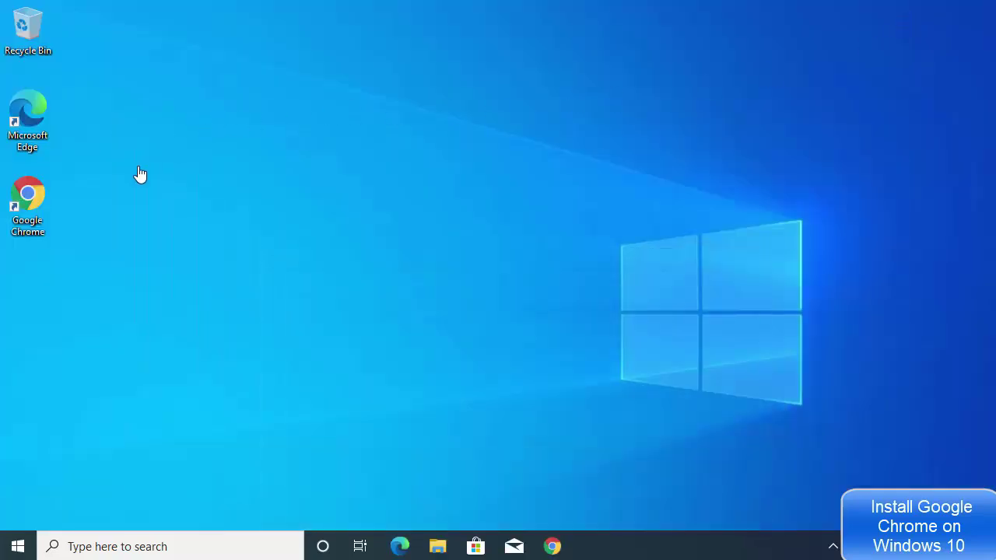
{"action": "double_click", "coordinate": [46, 200]}
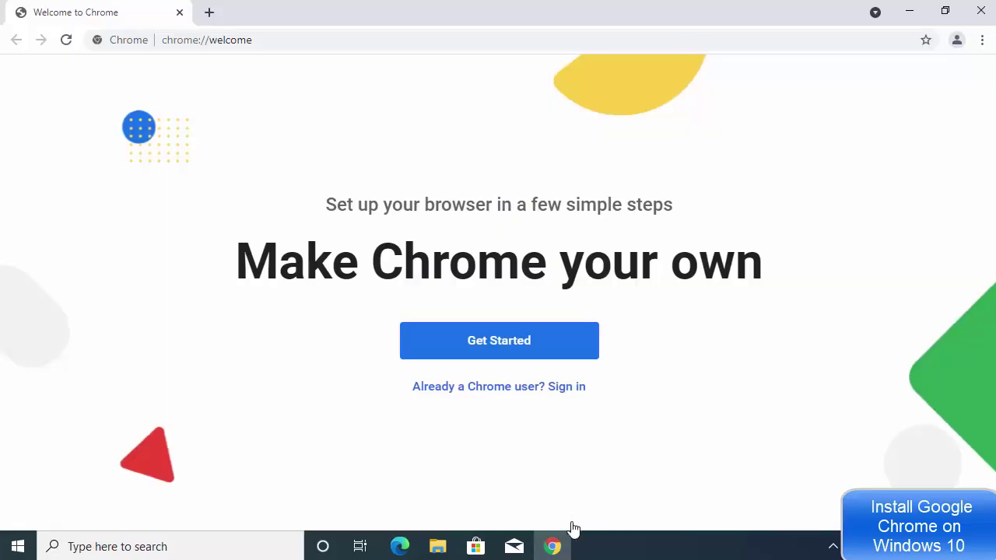
{"action": "left_click", "coordinate": [982, 13]}
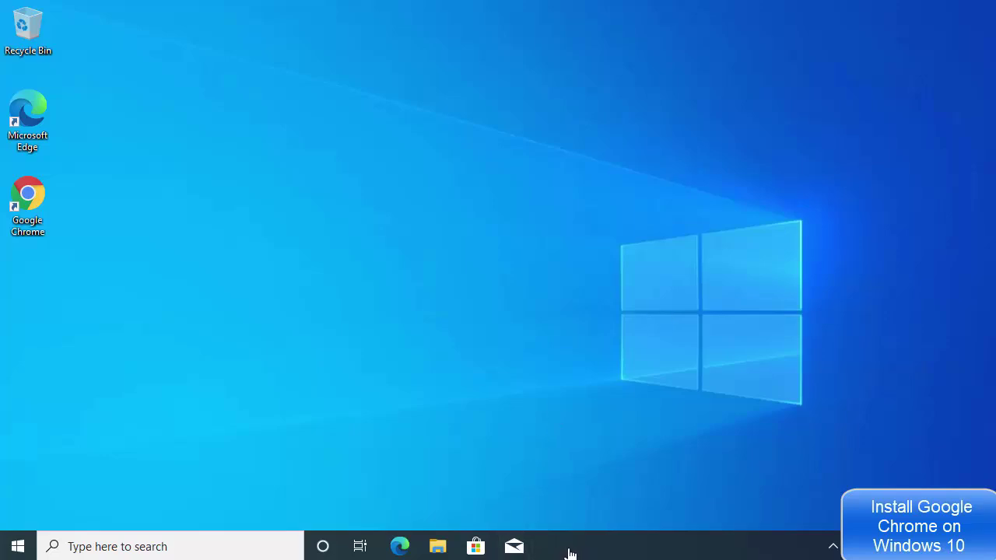
- Start Chrome from its desktop shortcut, pin it to the taskbar, and close its window
{"action": "double_click", "coordinate": [31, 211]}
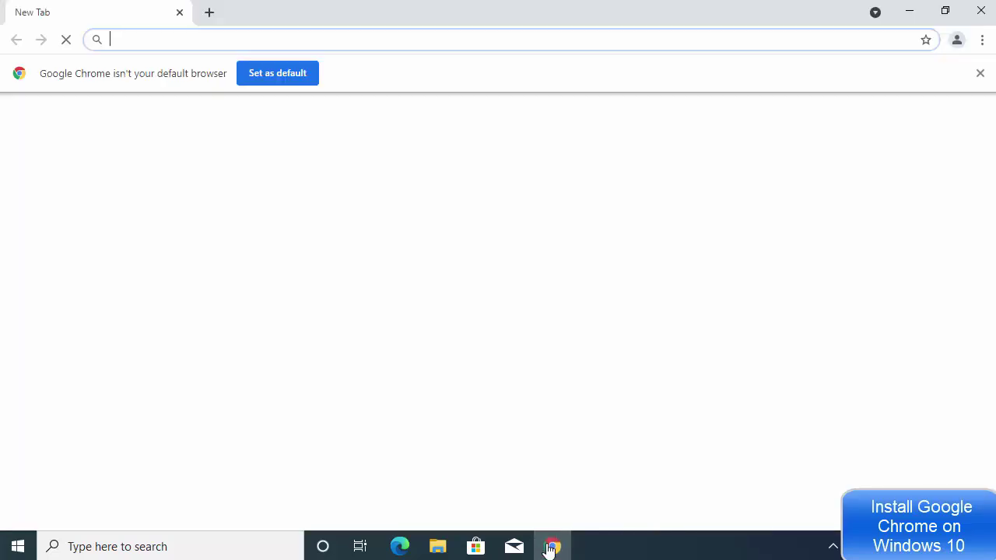
{"action": "mouse_move", "coordinate": [549, 550]}
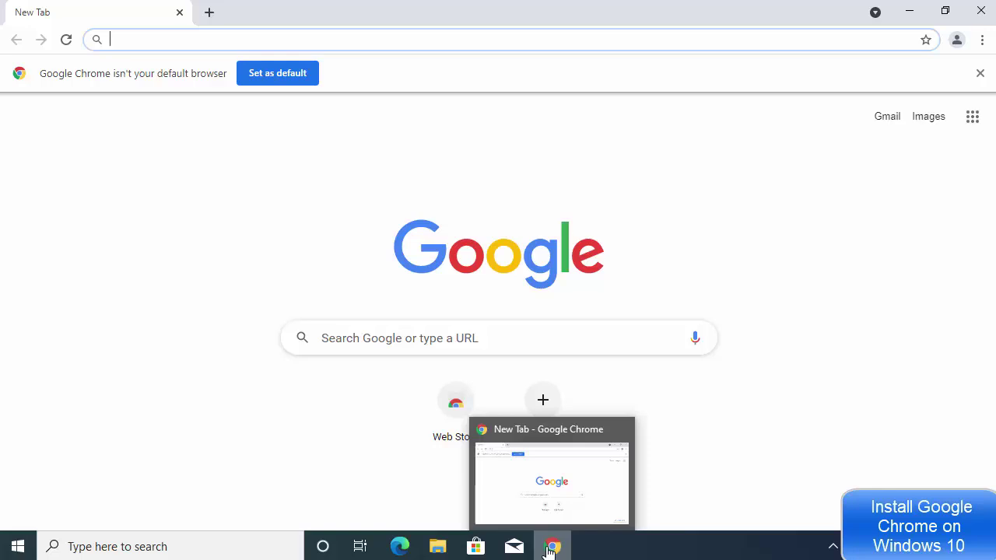
{"action": "left_click", "coordinate": [549, 548]}
{"action": "right_click", "coordinate": [550, 548]}
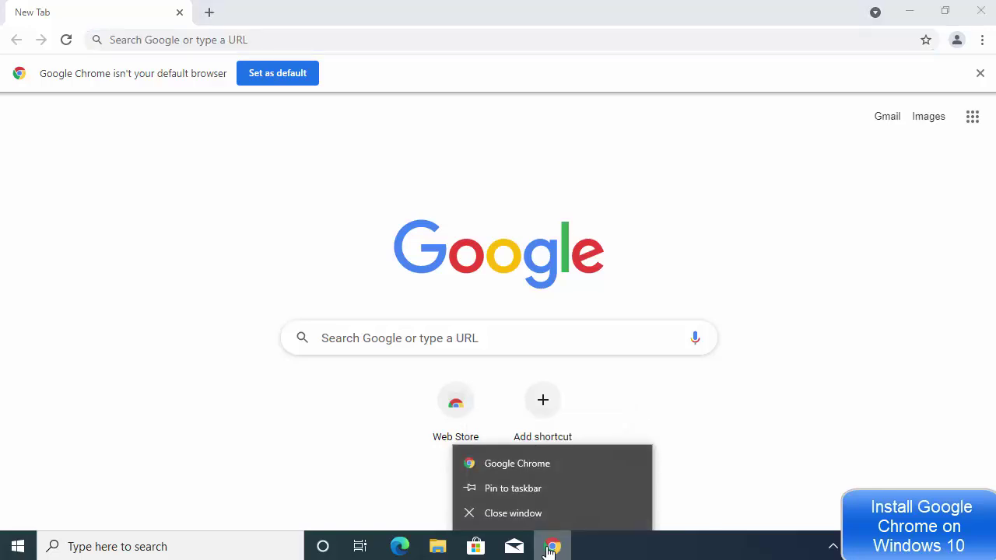
{"action": "left_click", "coordinate": [510, 498]}
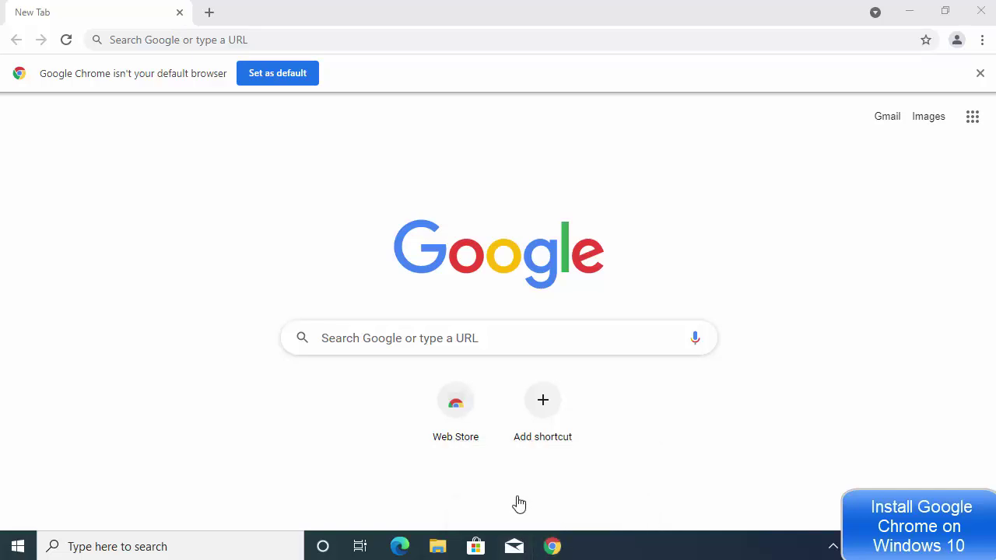
{"action": "left_click", "coordinate": [980, 13]}
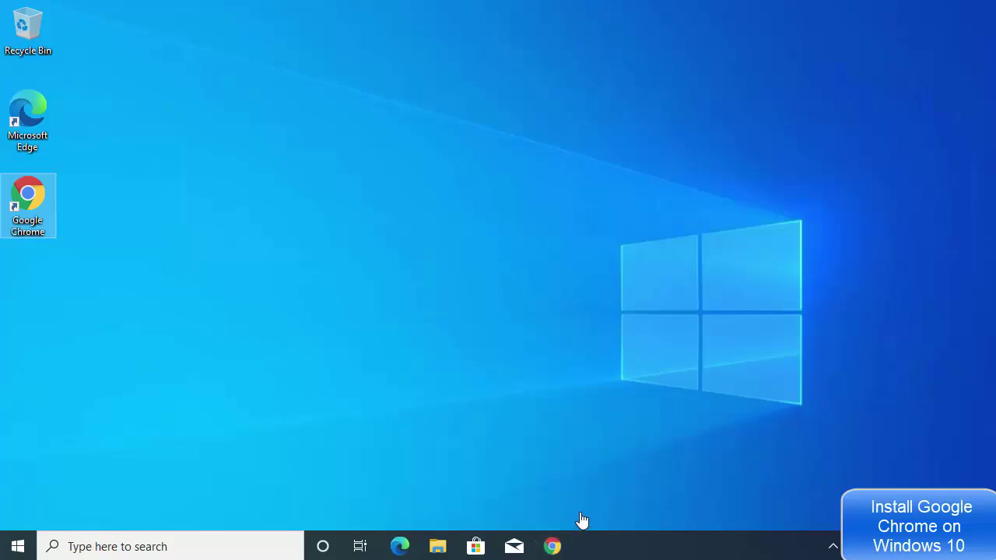
- Open Chrome from the taskbar, choose Google Chrome as the Settings web browser, and close Settings
{"action": "left_click", "coordinate": [554, 547]}
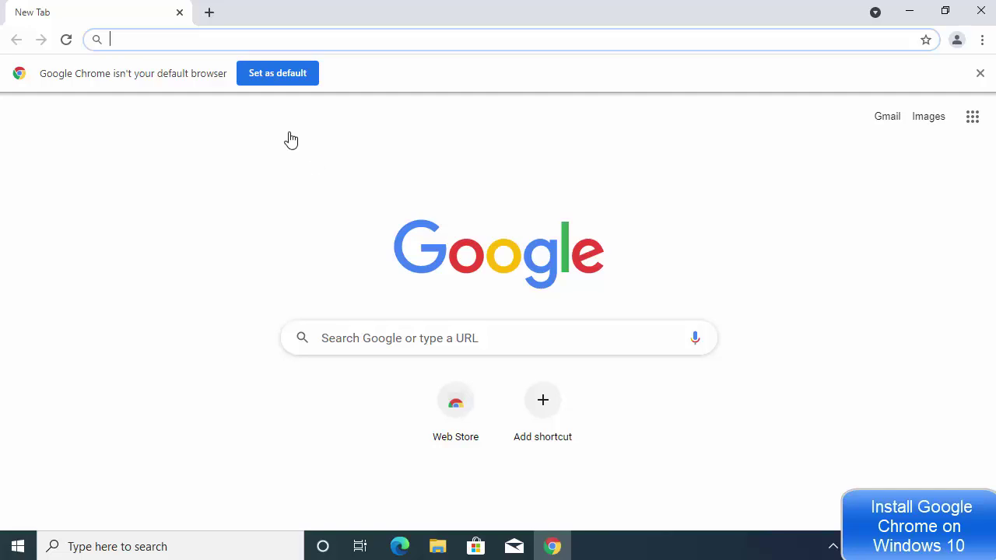
{"action": "left_click", "coordinate": [267, 81]}
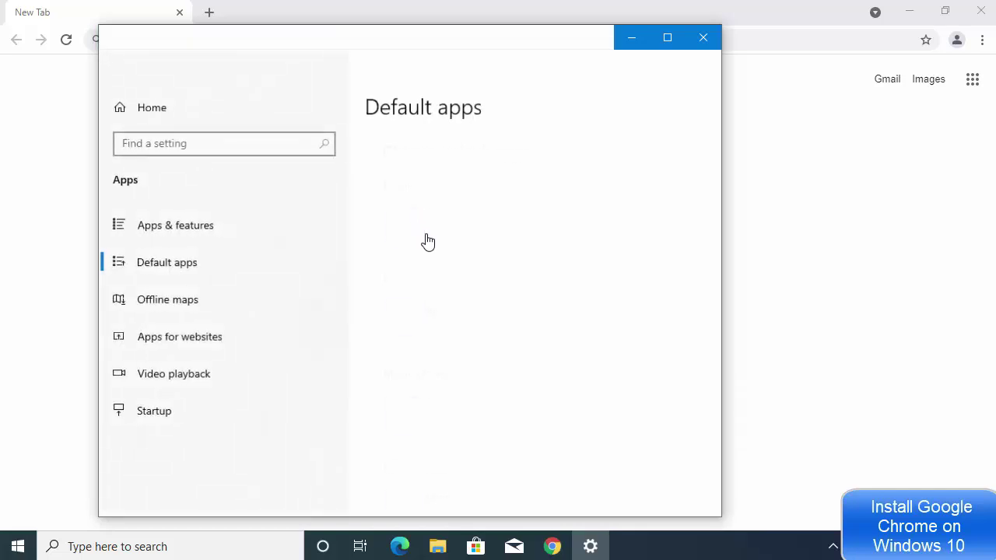
{"action": "key", "text": "Return"}
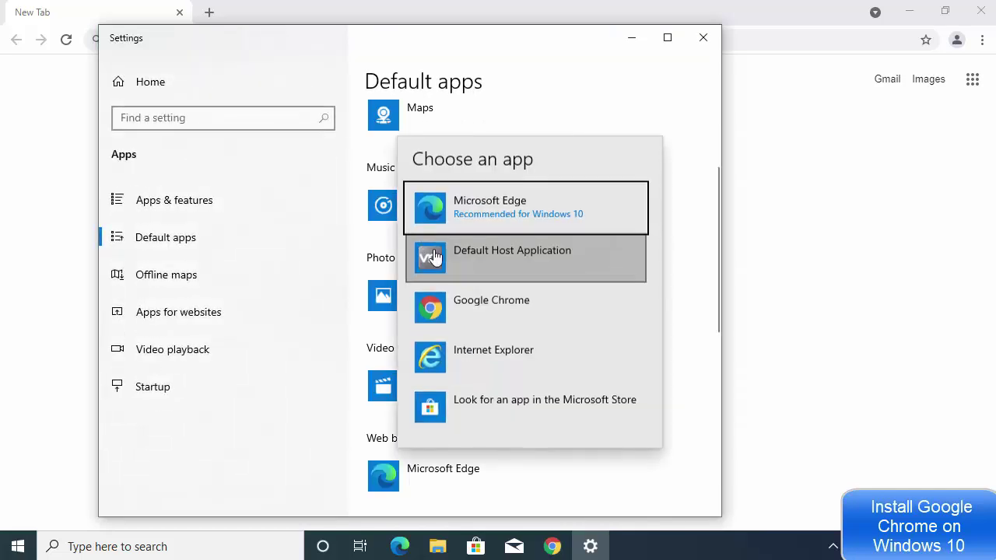
{"action": "left_click", "coordinate": [456, 310]}
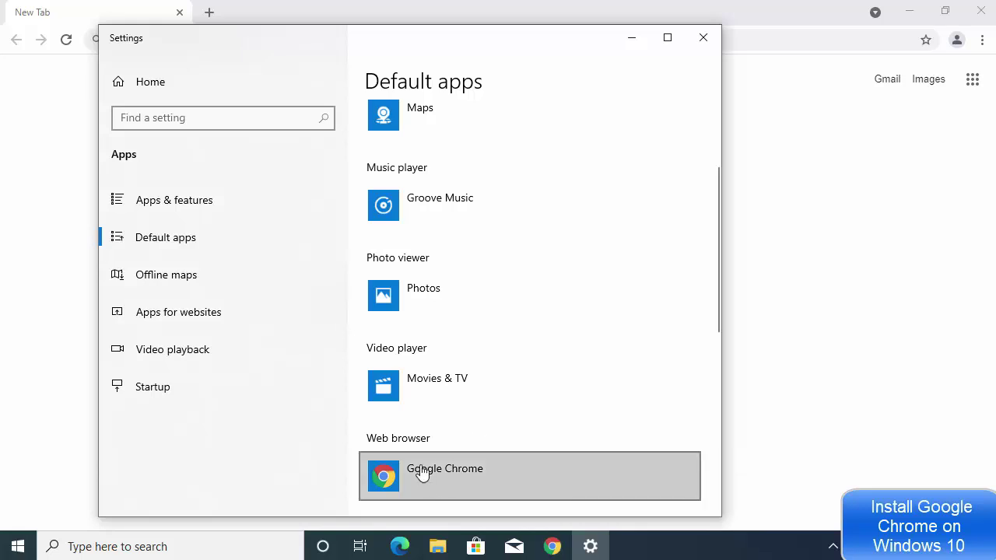
{"action": "scroll", "coordinate": [485, 412], "scroll_direction": "down", "scroll_amount": 2}
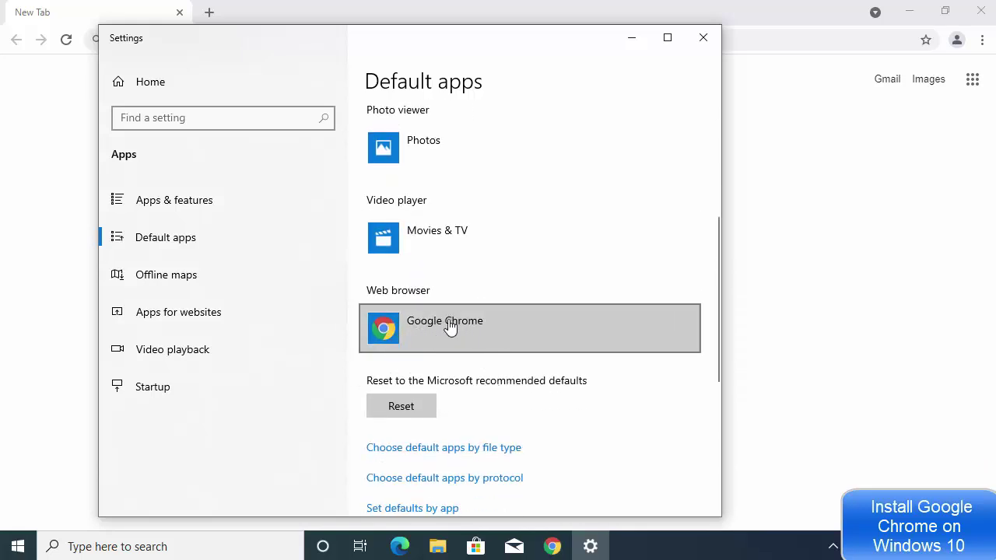
{"action": "key", "text": "alt+F4"}
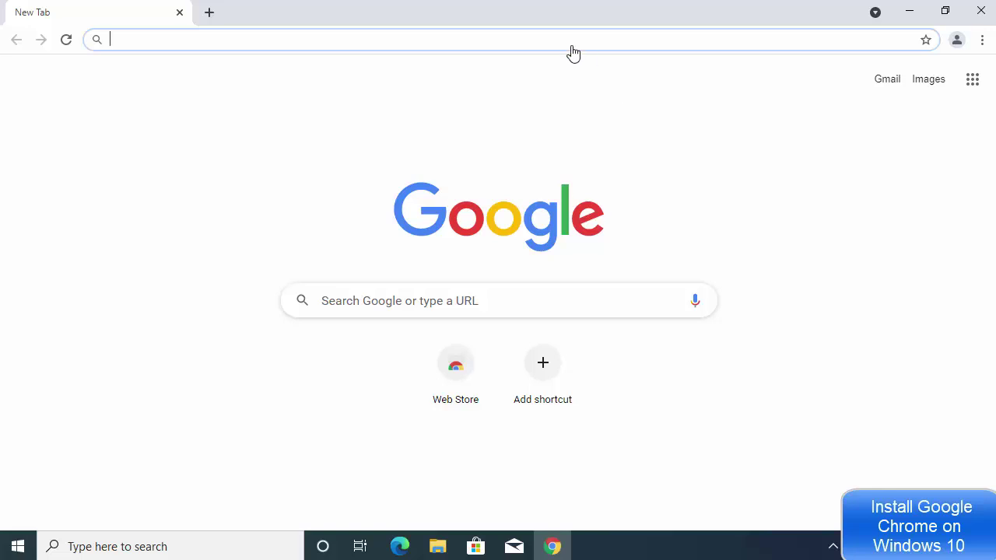
- Search Google for 'google', accept cookies with Ich stimme zu, and close the English suggestion
{"action": "type", "text": "google"}
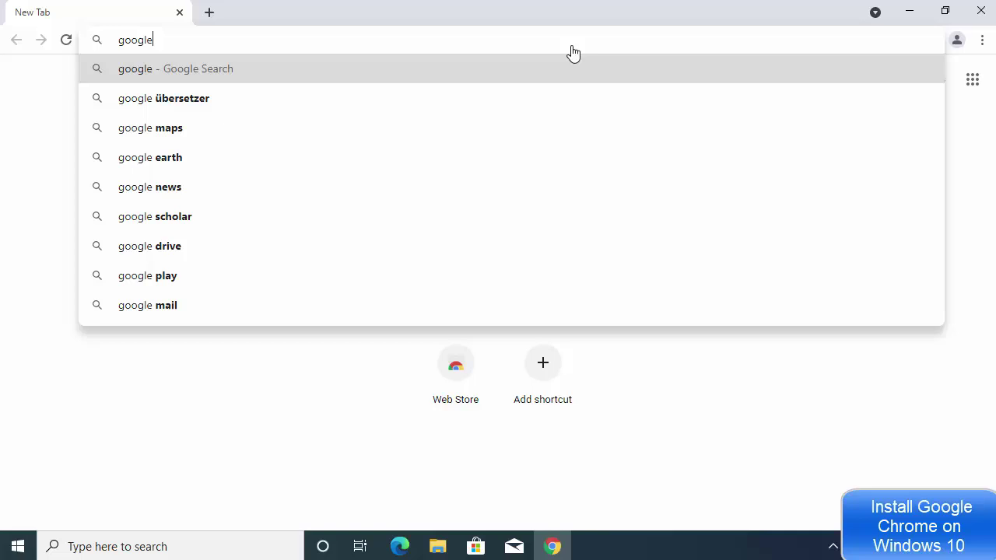
{"action": "key", "text": "Return"}
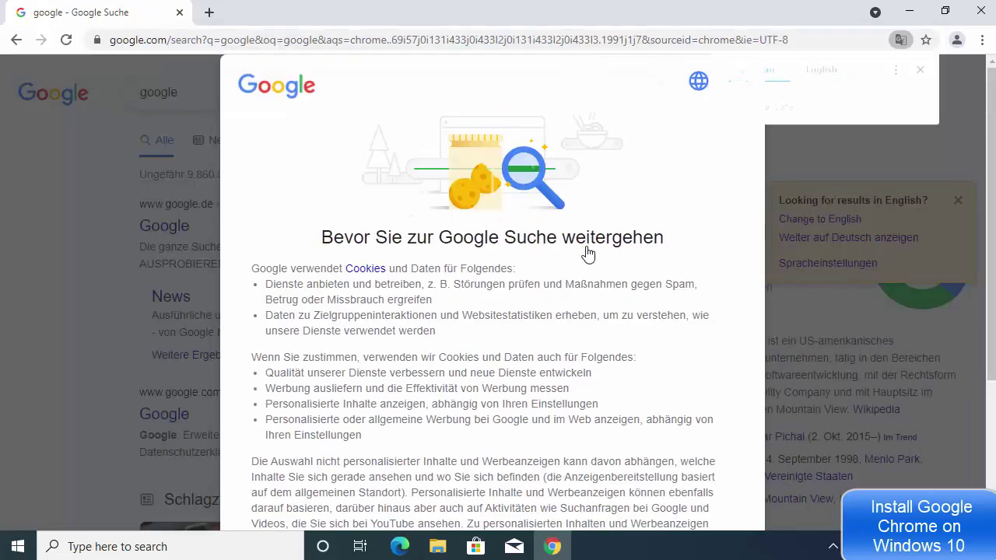
{"action": "scroll", "coordinate": [588, 257], "scroll_direction": "down", "scroll_amount": 3}
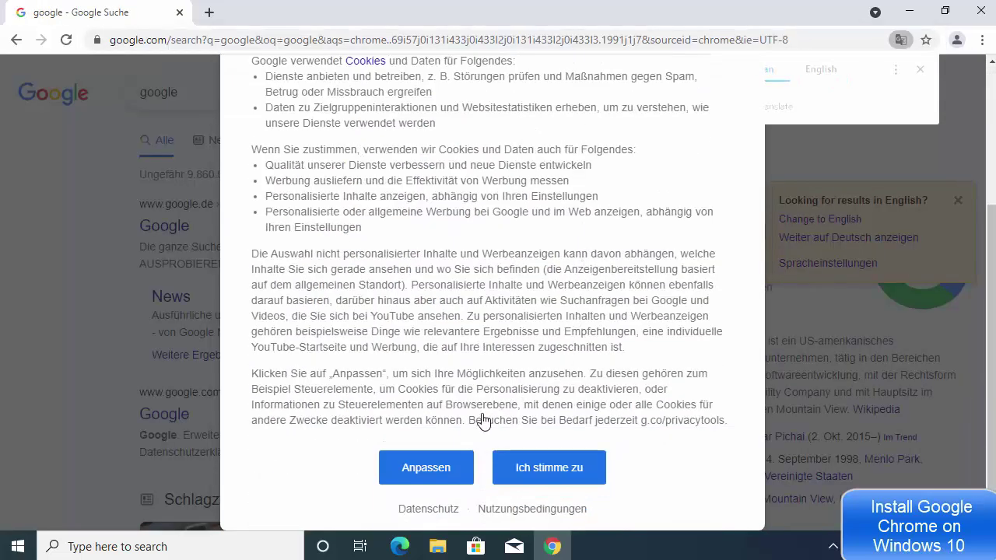
{"action": "left_click", "coordinate": [528, 470]}
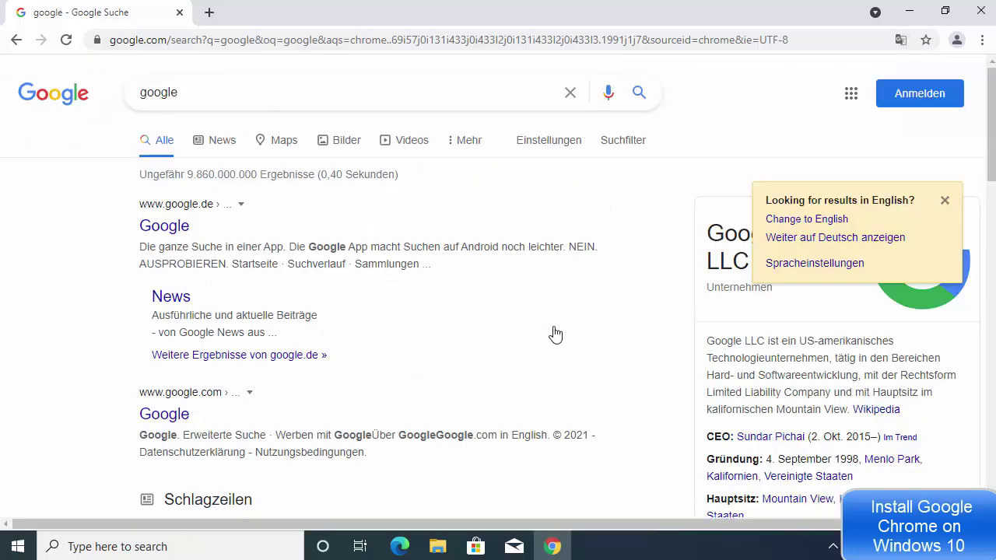
{"action": "left_click", "coordinate": [945, 200]}
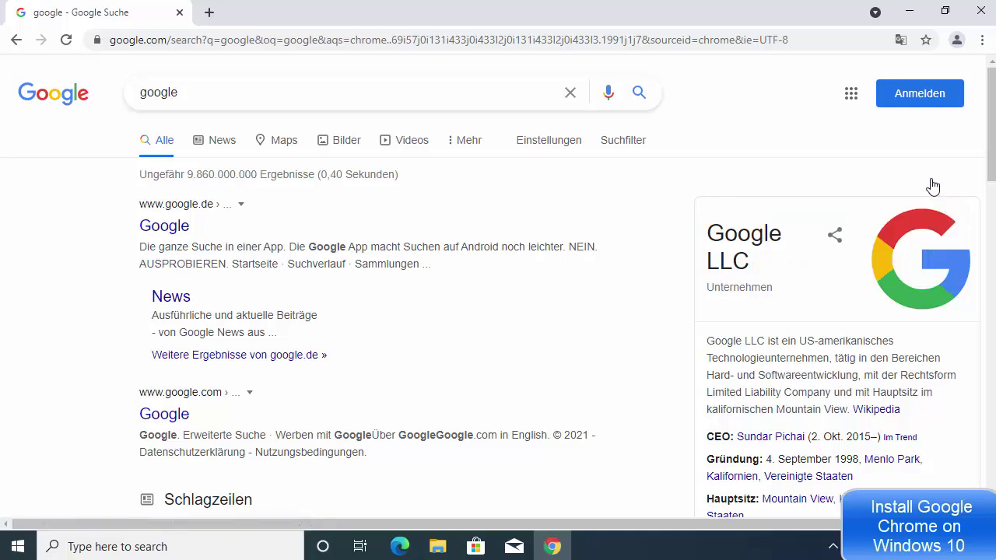